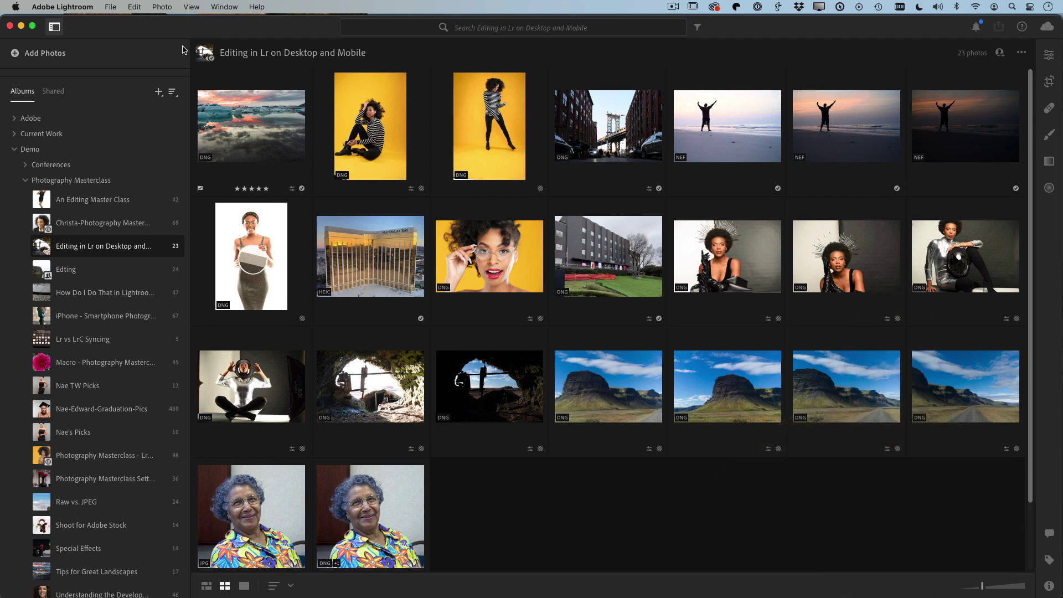
# Minimize Lightroom, select the NIKON D810 card, and move its Finder window higher
pyautogui.click(21, 27)
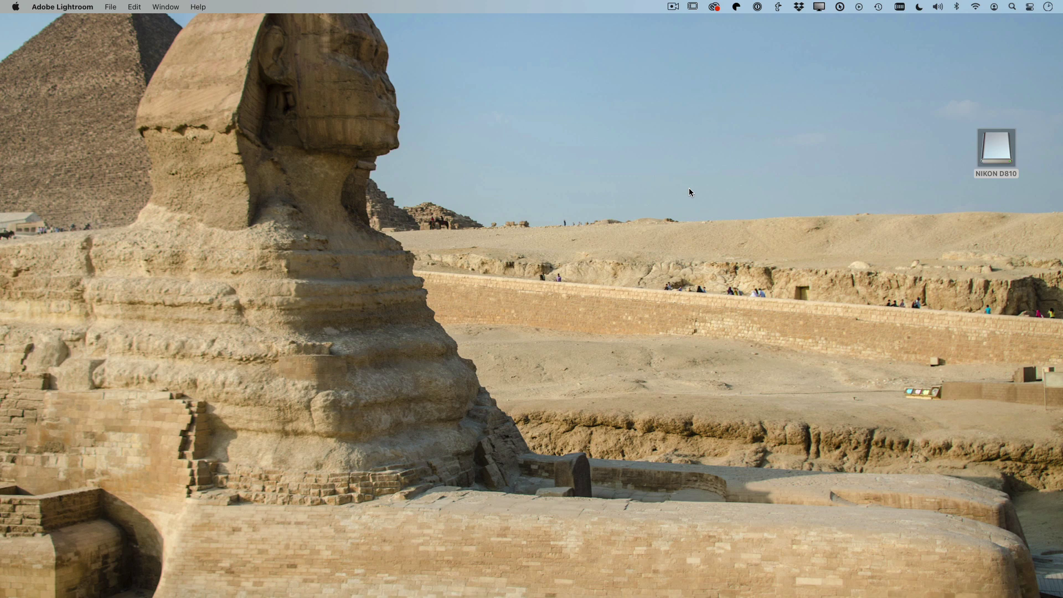
pyautogui.click(987, 160)
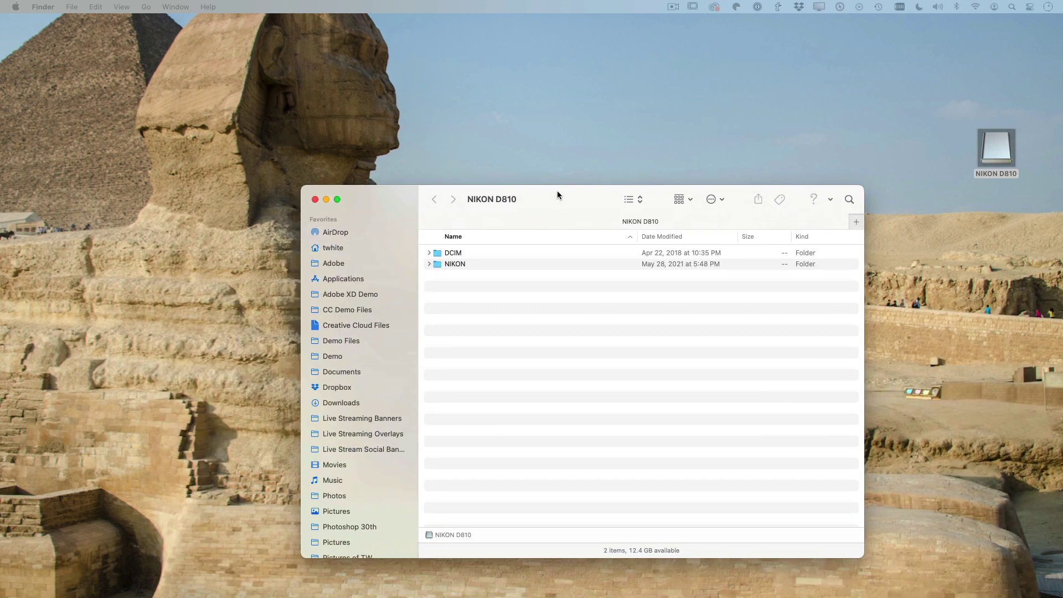
pyautogui.moveTo(557, 190); pyautogui.dragTo(505, 81)
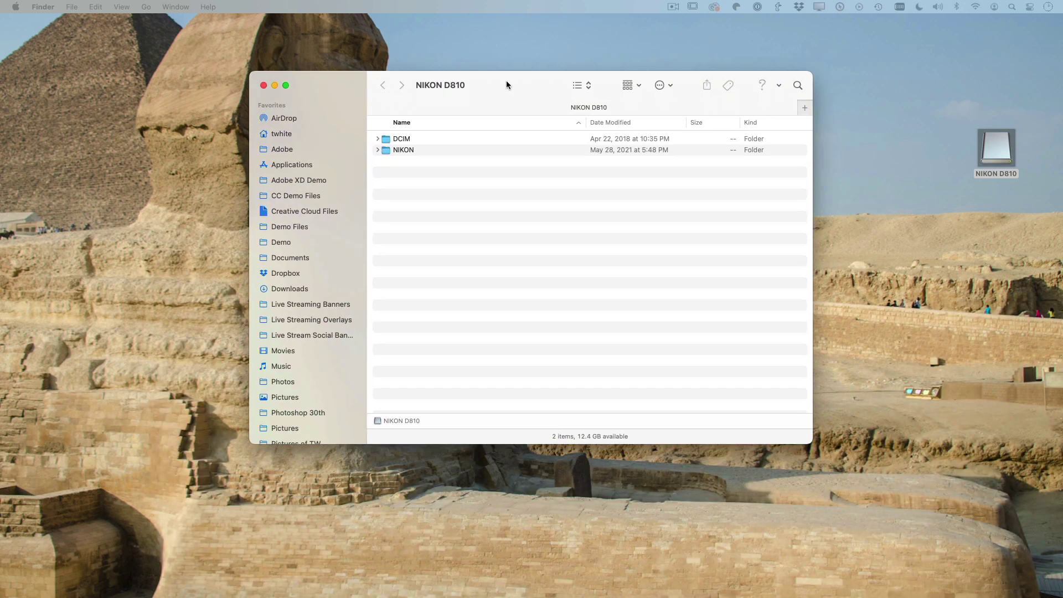
# Expand the NIKON and DCIM folders, peek at 102ND850's NEF files, and select 102ND850
pyautogui.click(377, 151)
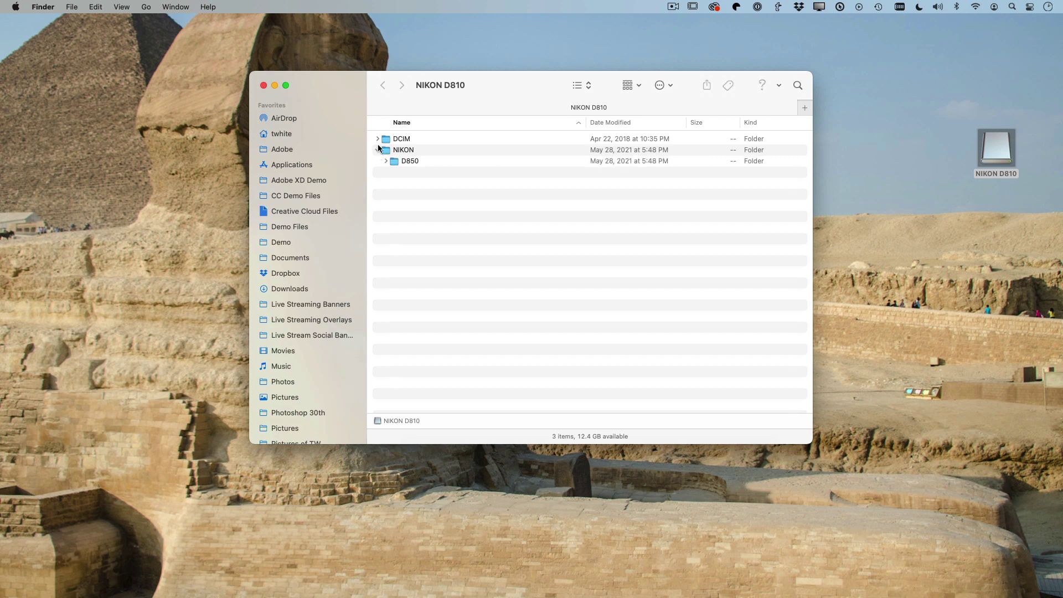
pyautogui.click(378, 140)
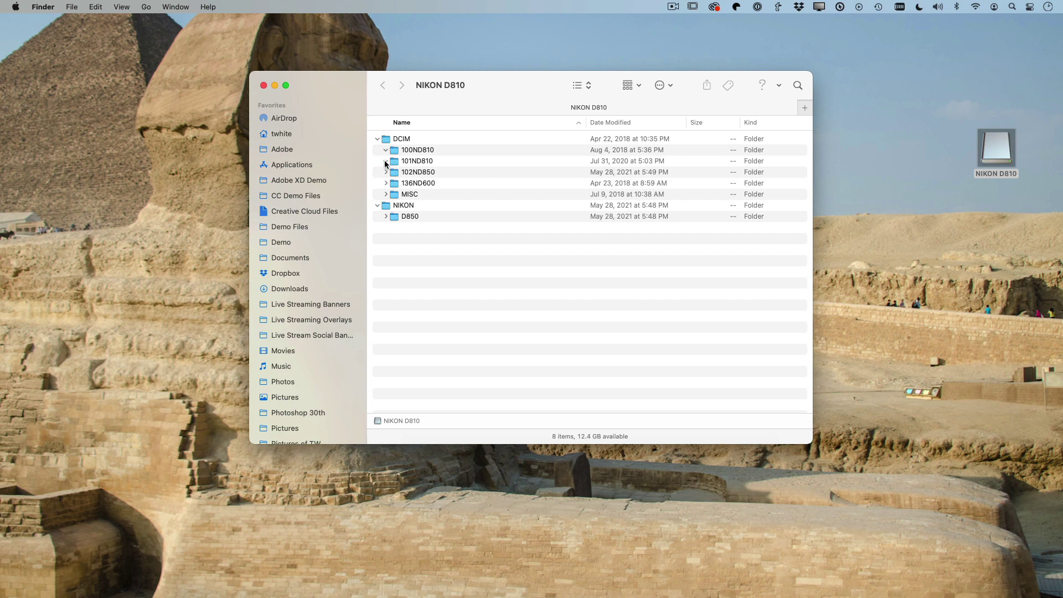
pyautogui.click(385, 172)
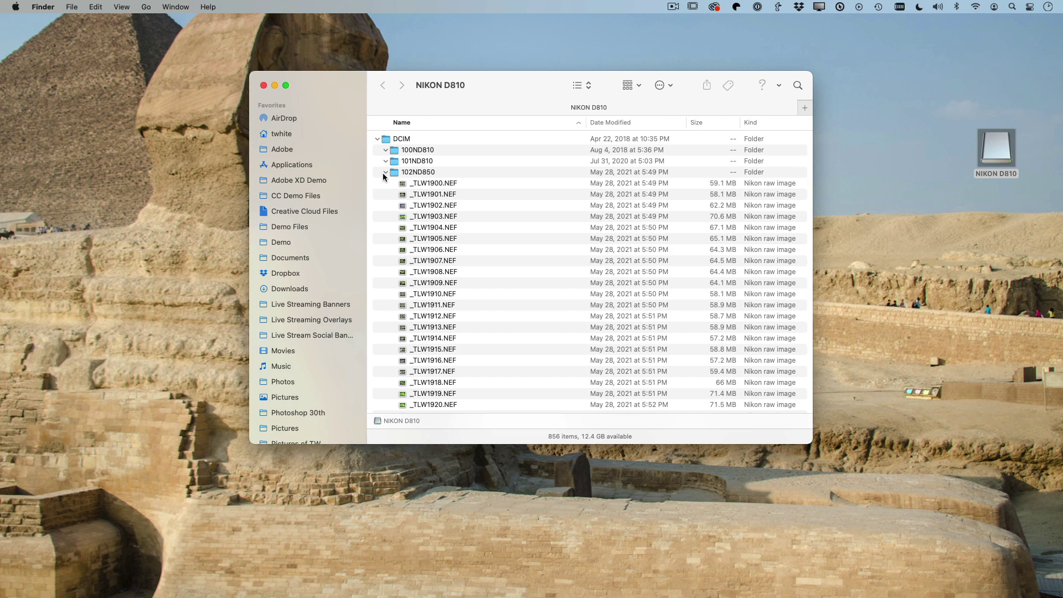
pyautogui.click(385, 172)
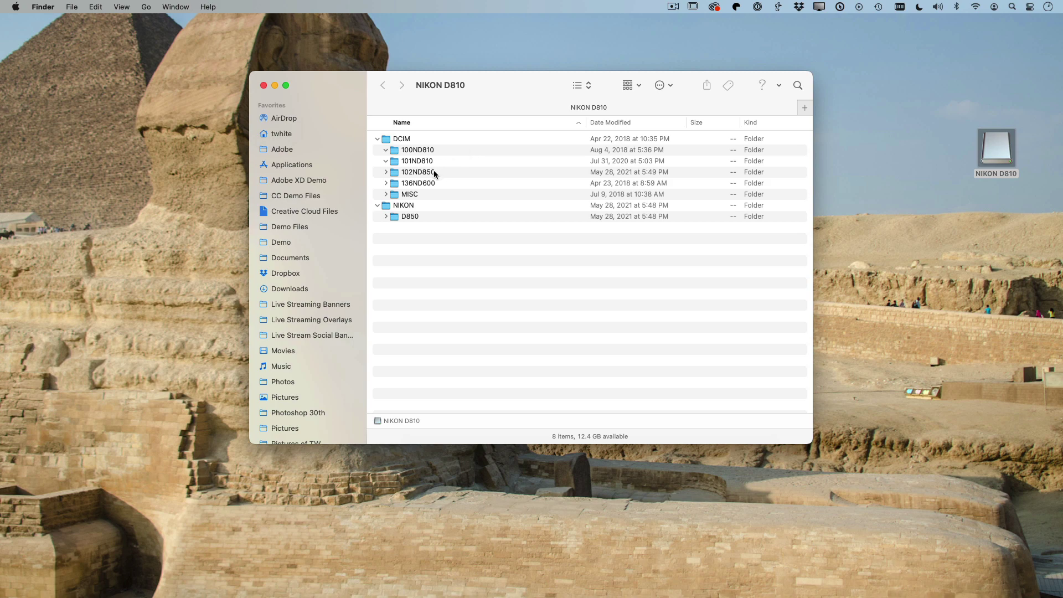
pyautogui.click(386, 173)
pyautogui.click(386, 173)
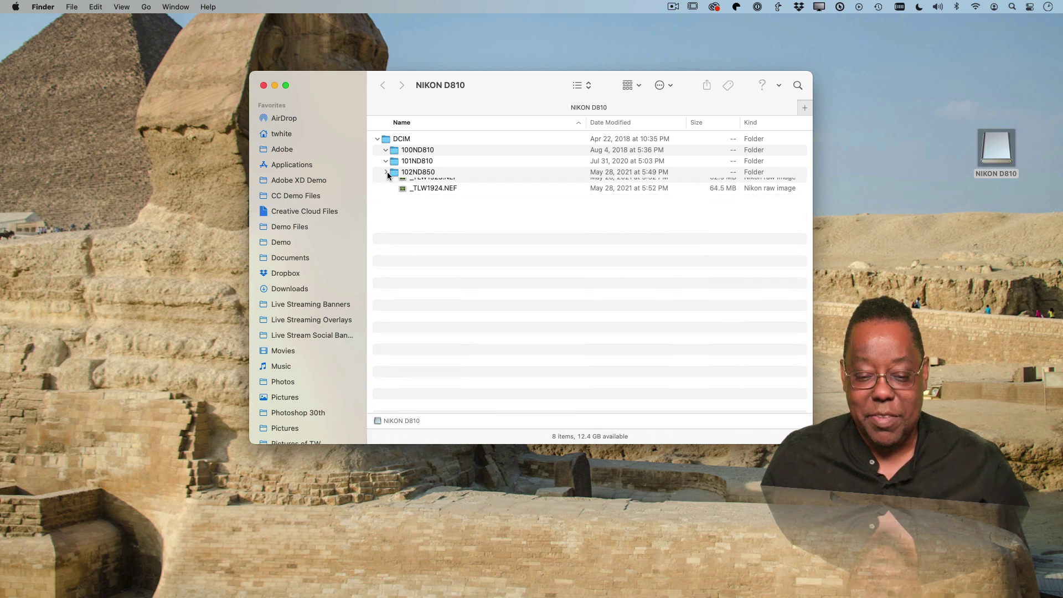
pyautogui.click(393, 174)
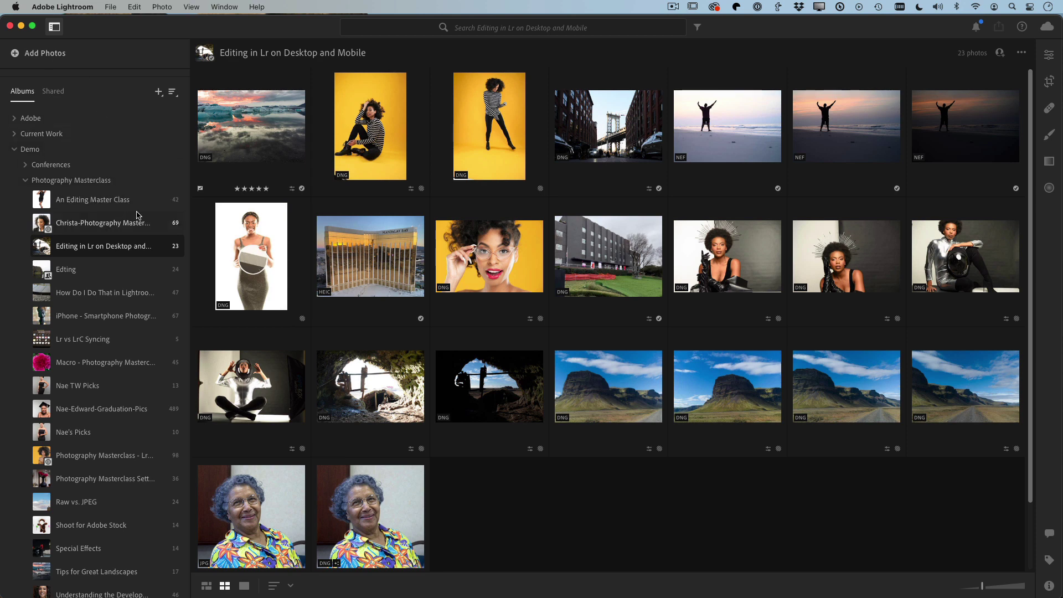
pyautogui.scroll(2, 128, 255)
pyautogui.scroll(3, 127, 255)
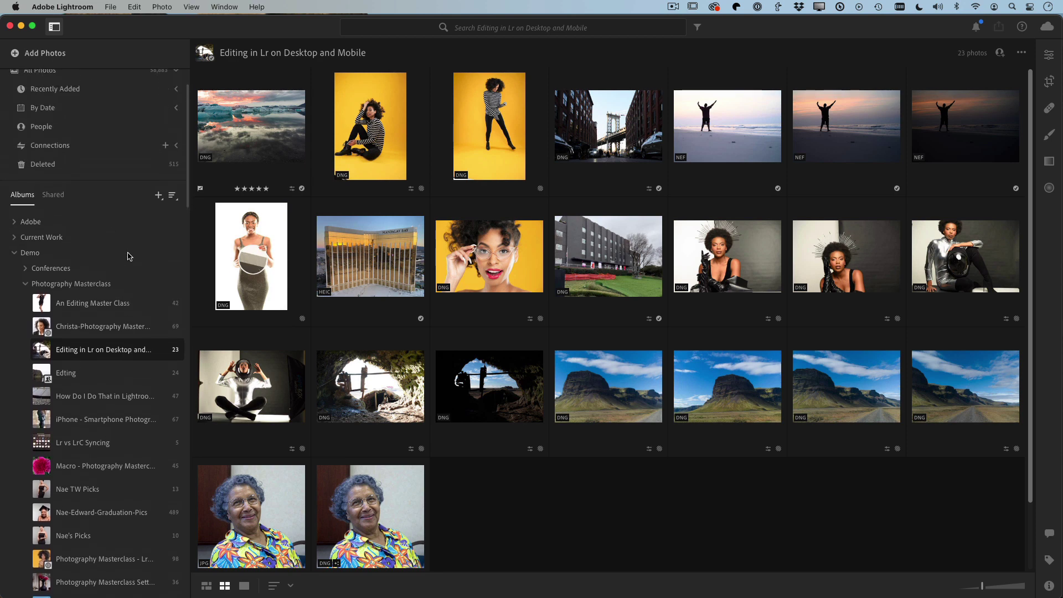
pyautogui.scroll(3, 127, 255)
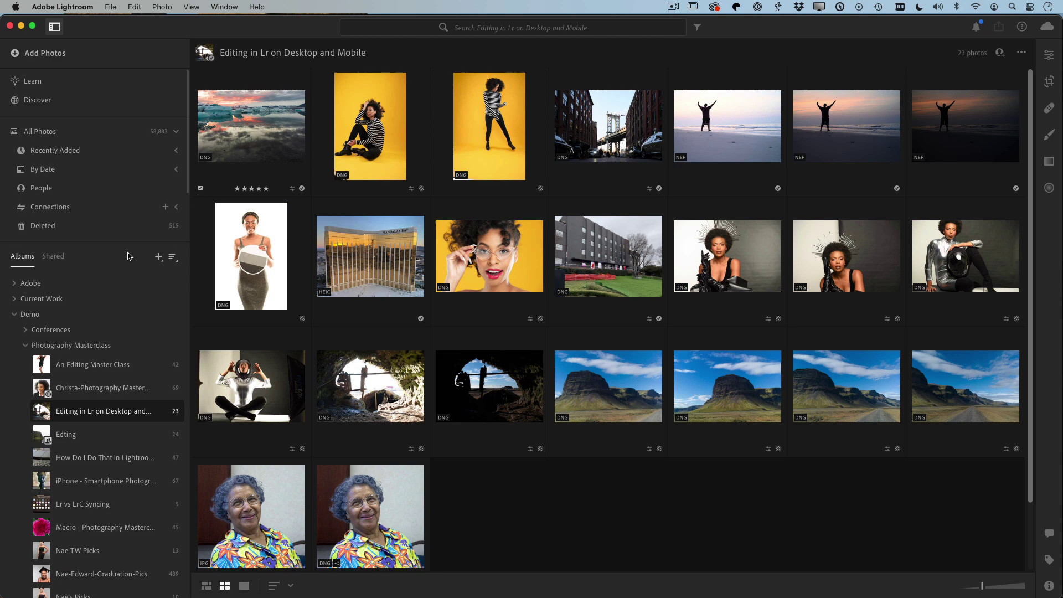
pyautogui.scroll(-3, 127, 255)
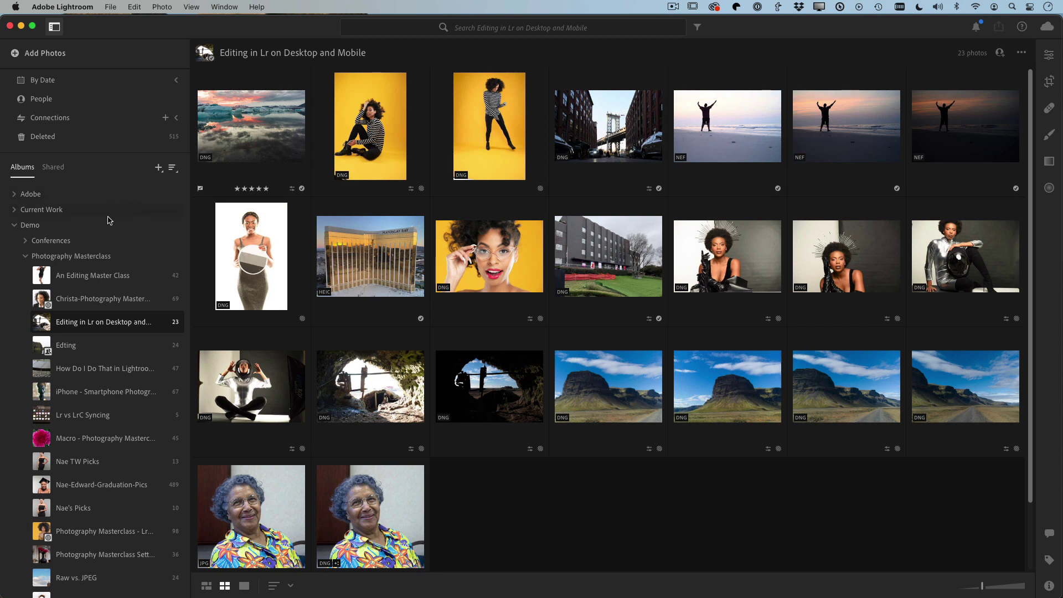
# Show the Demo folder's photos in the grid
pyautogui.click(30, 226)
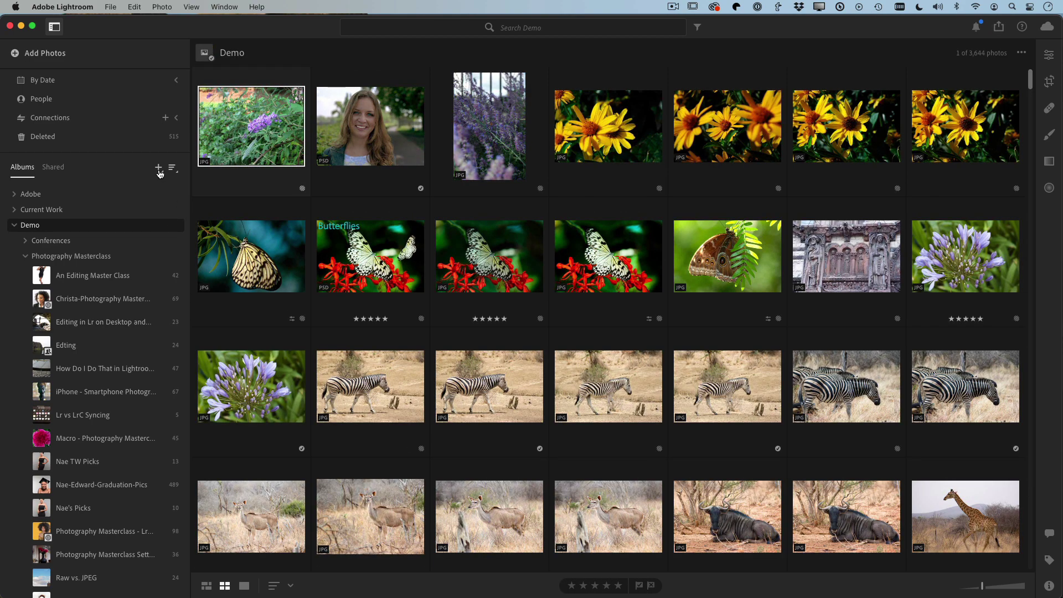
# Create the 'Adding Photos Demo' album, fixing the mistyped name and leaving out the selected photo
pyautogui.click(160, 173)
pyautogui.click(171, 193)
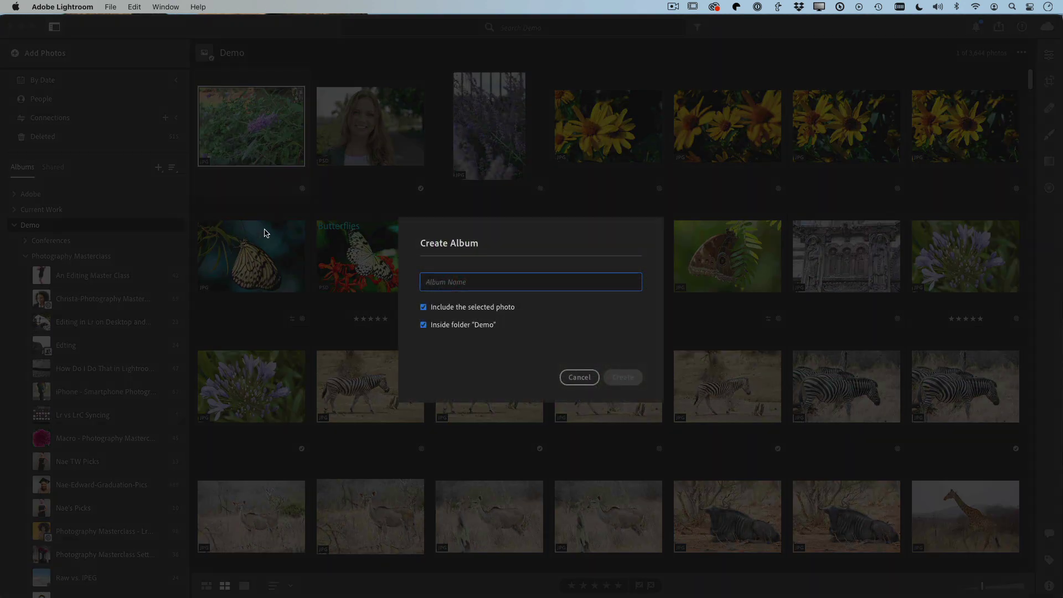
pyautogui.write('Import')
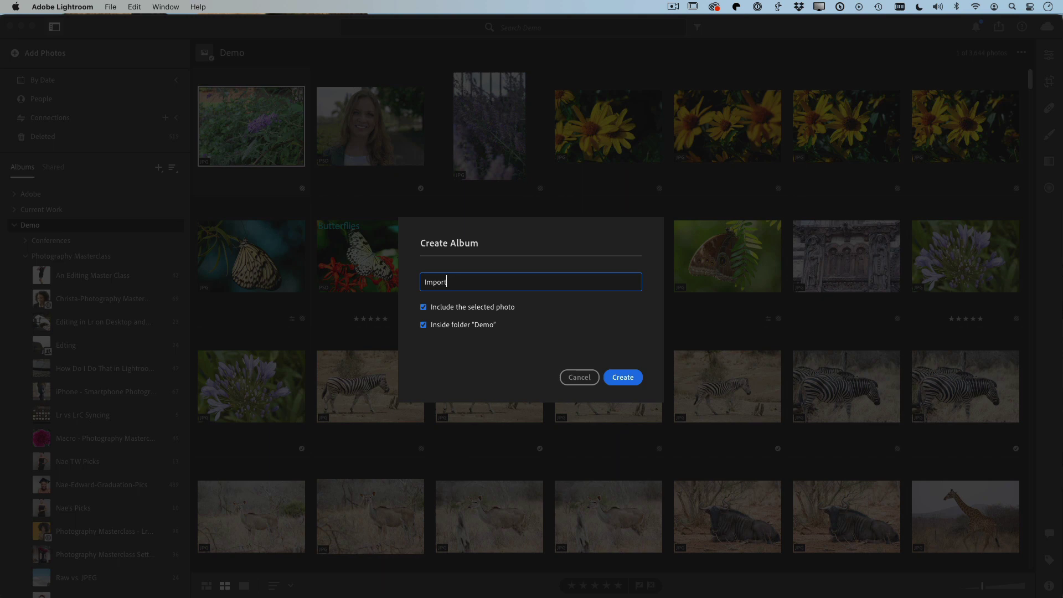
pyautogui.press('BackSpace')
pyautogui.press('BackSpace')
pyautogui.press('BackSpace')
pyautogui.write('Adding ')
pyautogui.write('Photos Demo')
pyautogui.click(430, 314)
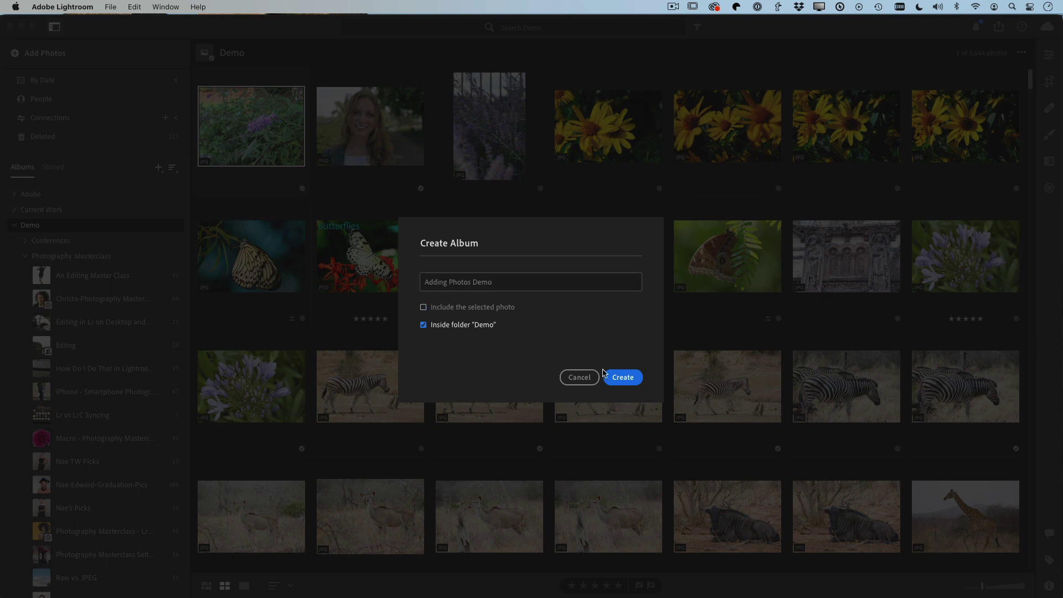
pyautogui.click(622, 378)
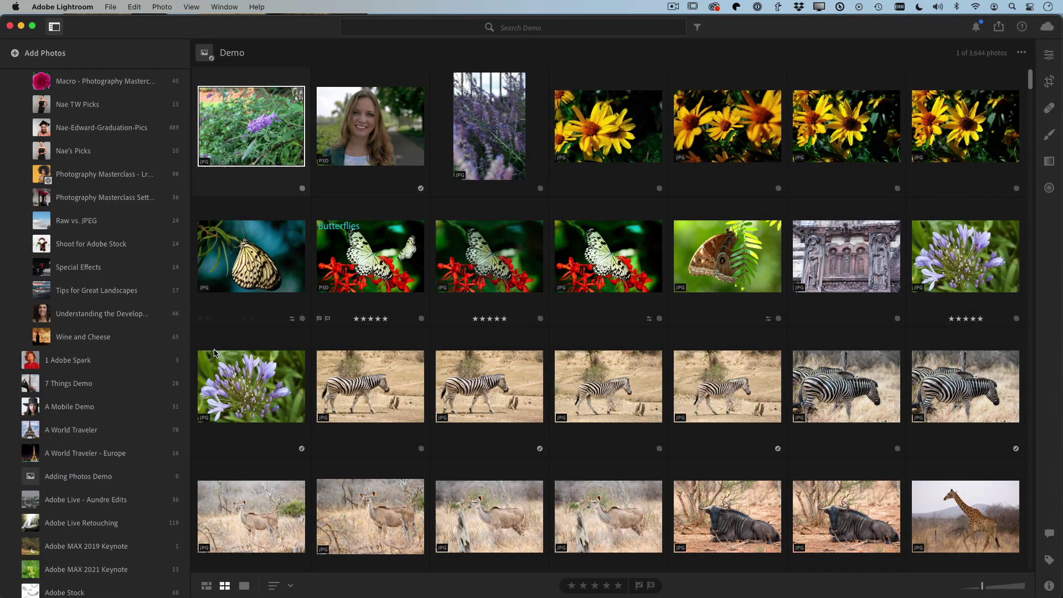
pyautogui.scroll(3, 113, 322)
pyautogui.scroll(5, 113, 321)
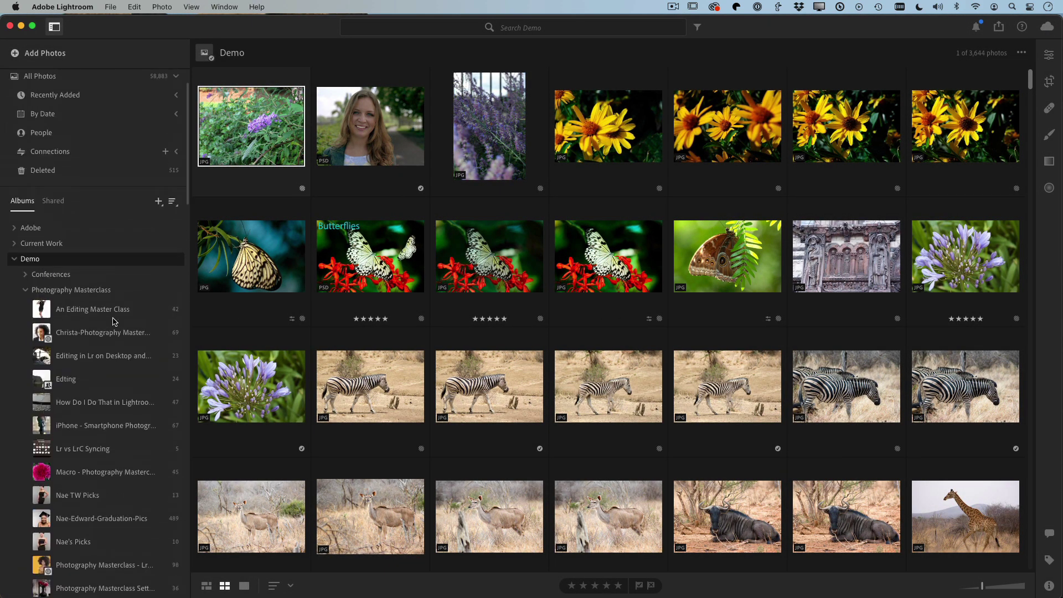
pyautogui.scroll(-2, 111, 324)
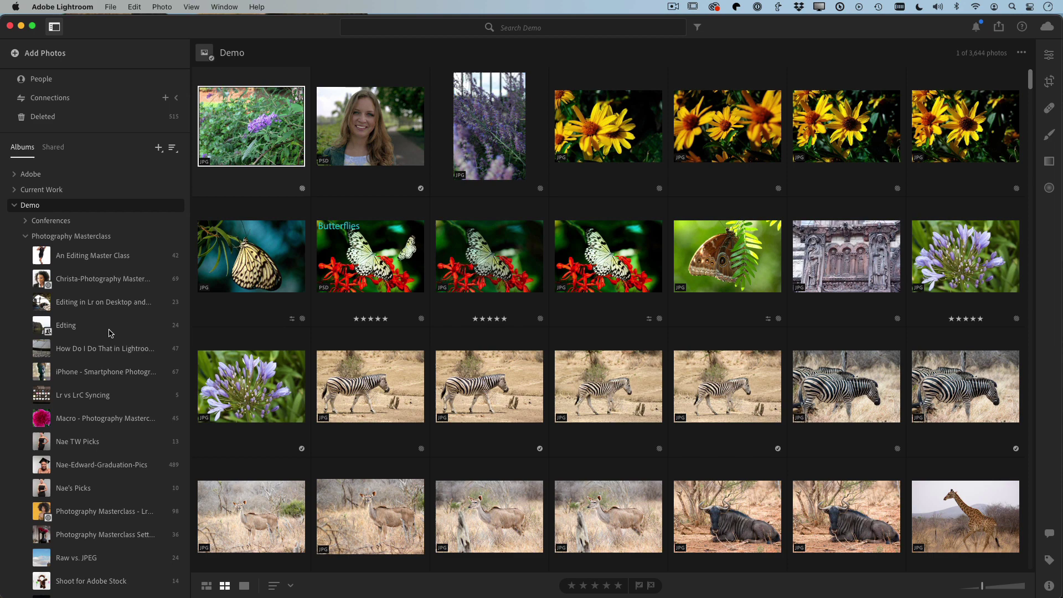
pyautogui.scroll(-2, 111, 328)
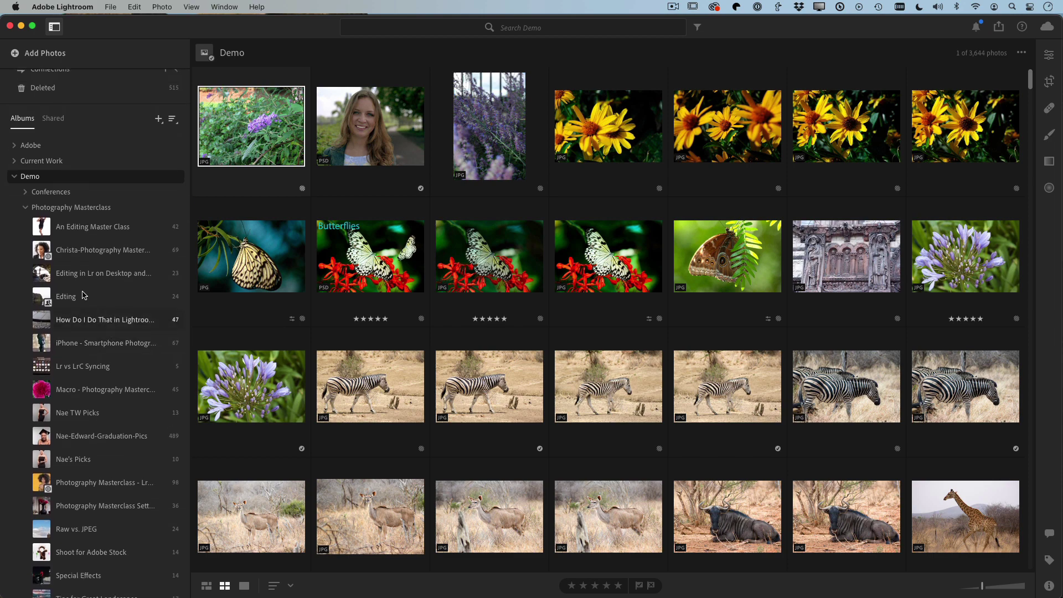
# Collapse Photography Masterclass and open the Adding Photos Demo album to add photos
pyautogui.click(26, 207)
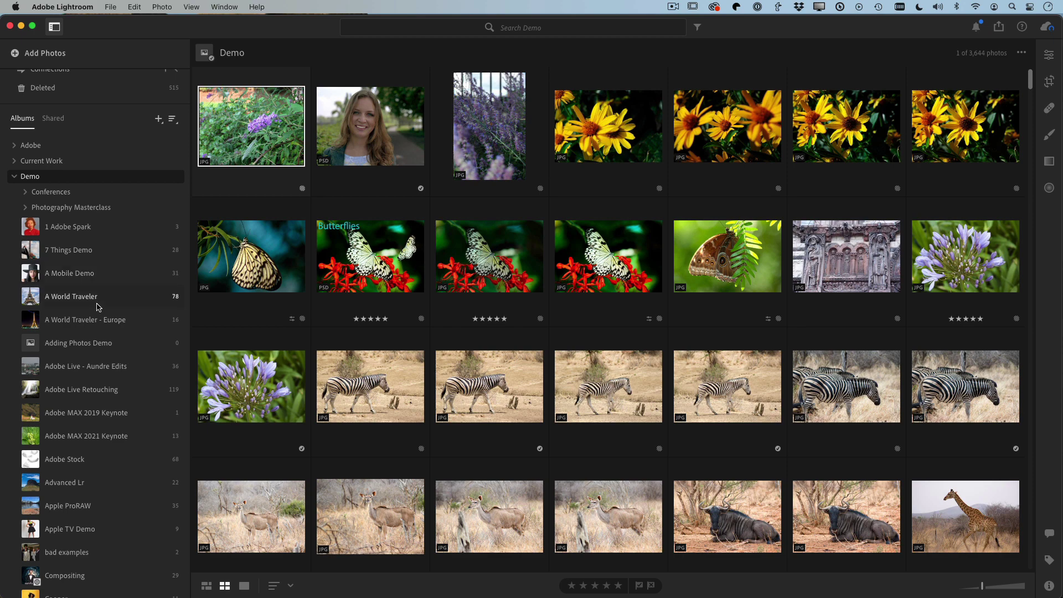
pyautogui.click(74, 346)
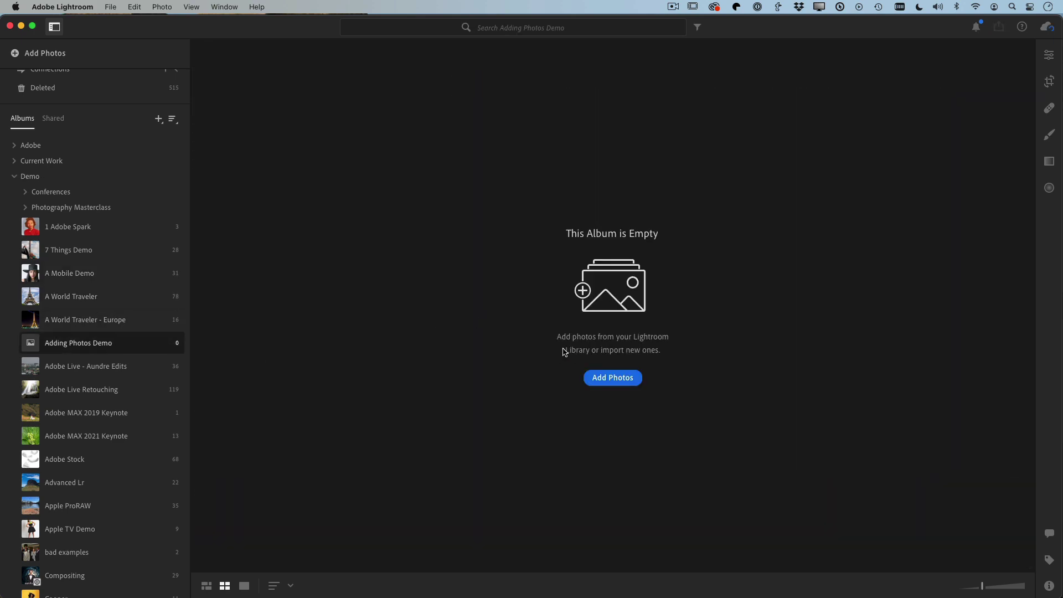
pyautogui.click(601, 379)
# Choose the photo source and confirm the import destination album without changing it
pyautogui.click(46, 57)
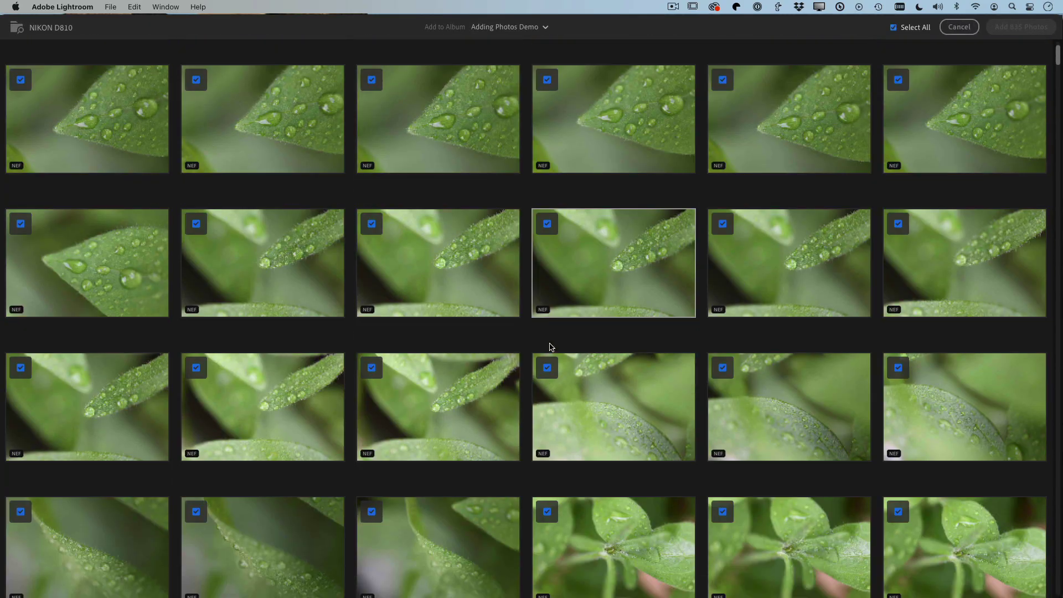
pyautogui.scroll(-3, 531, 332)
pyautogui.scroll(-1, 549, 347)
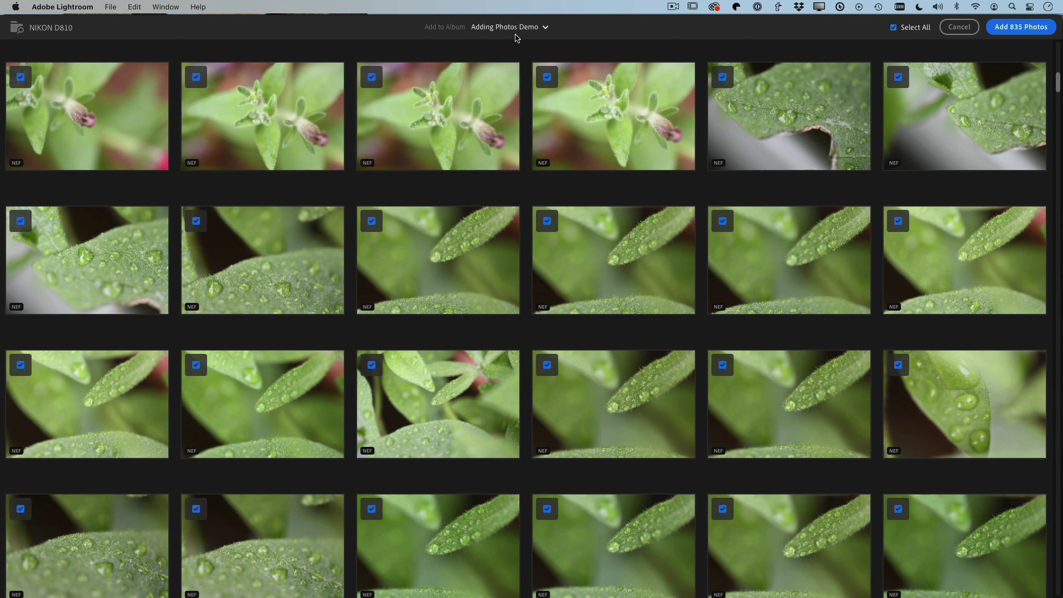
pyautogui.click(544, 33)
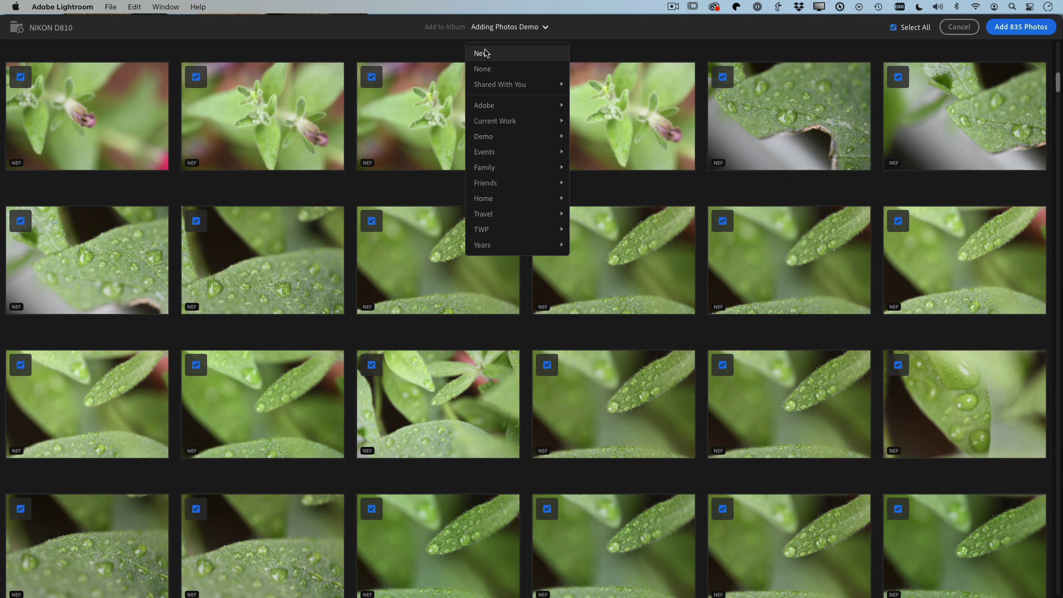
pyautogui.click(597, 28)
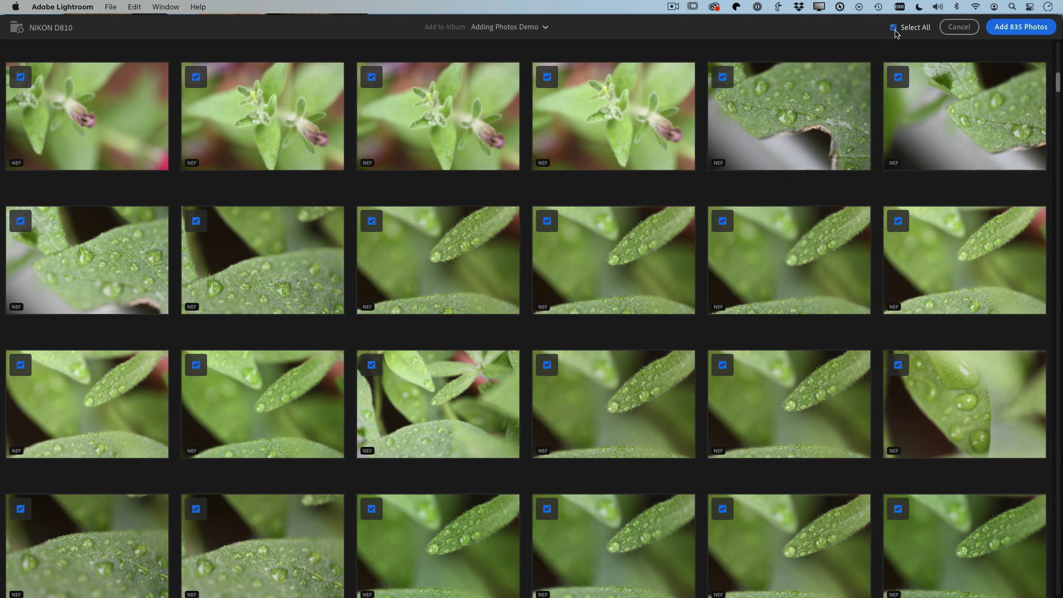
# Deselect all 835 card photos, then pick and mark five leaf and bud photos
pyautogui.click(893, 27)
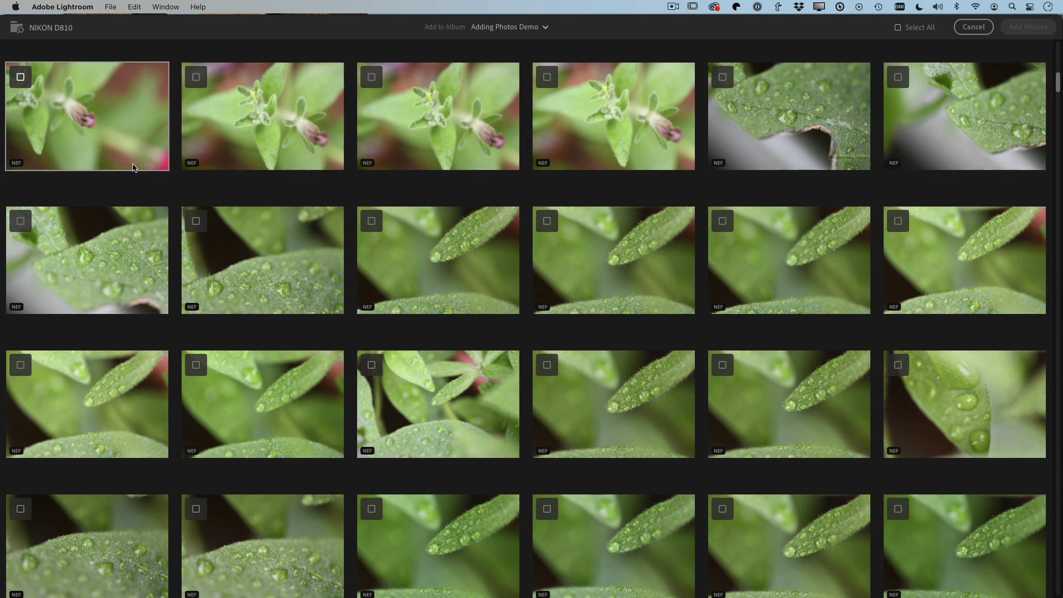
pyautogui.click(287, 261)
pyautogui.click(573, 158)
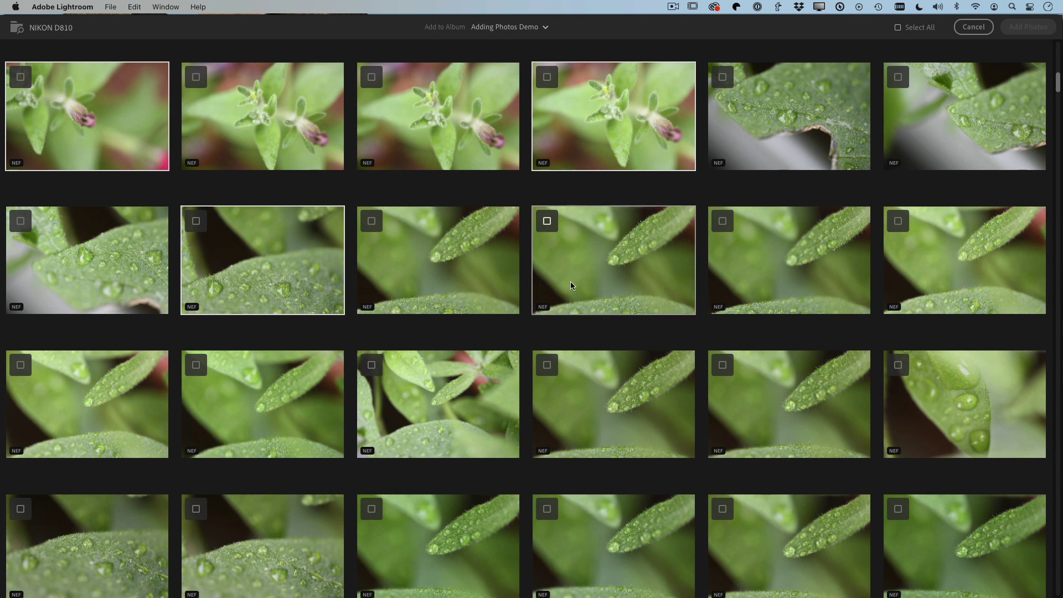
pyautogui.click(759, 290)
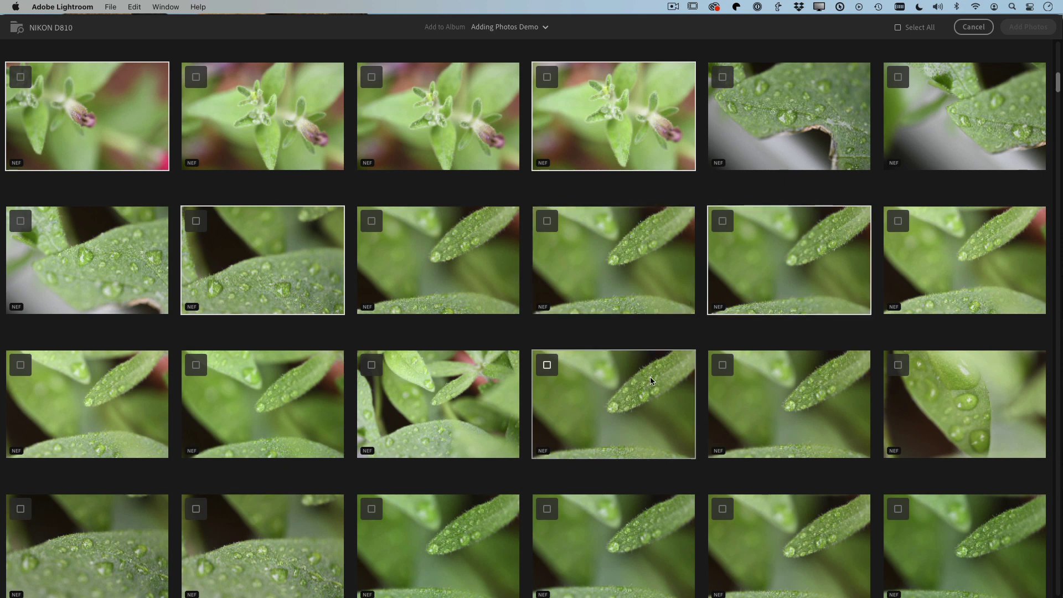
pyautogui.click(293, 519)
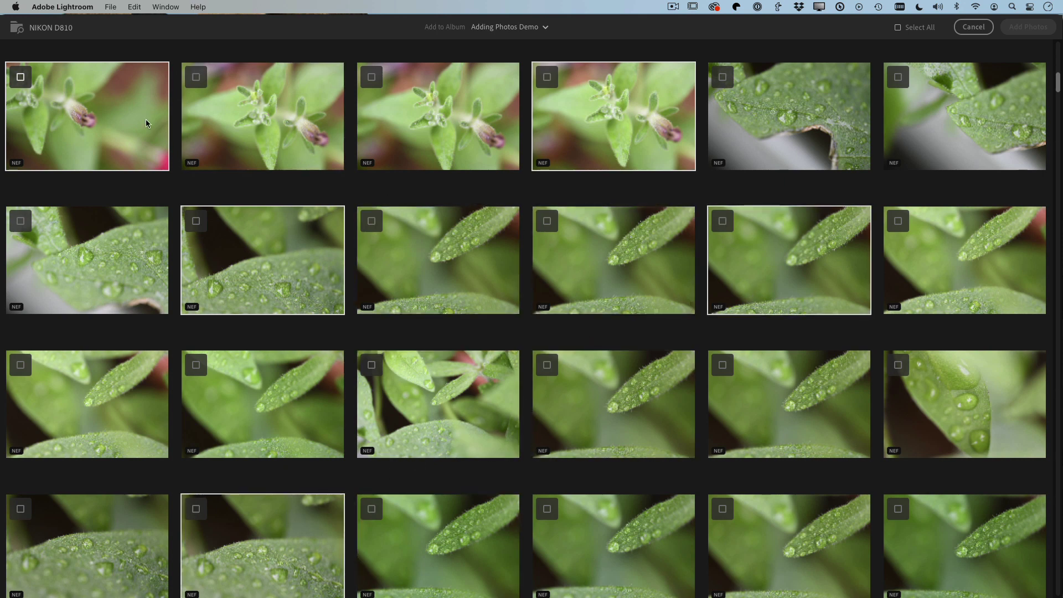
pyautogui.click(20, 78)
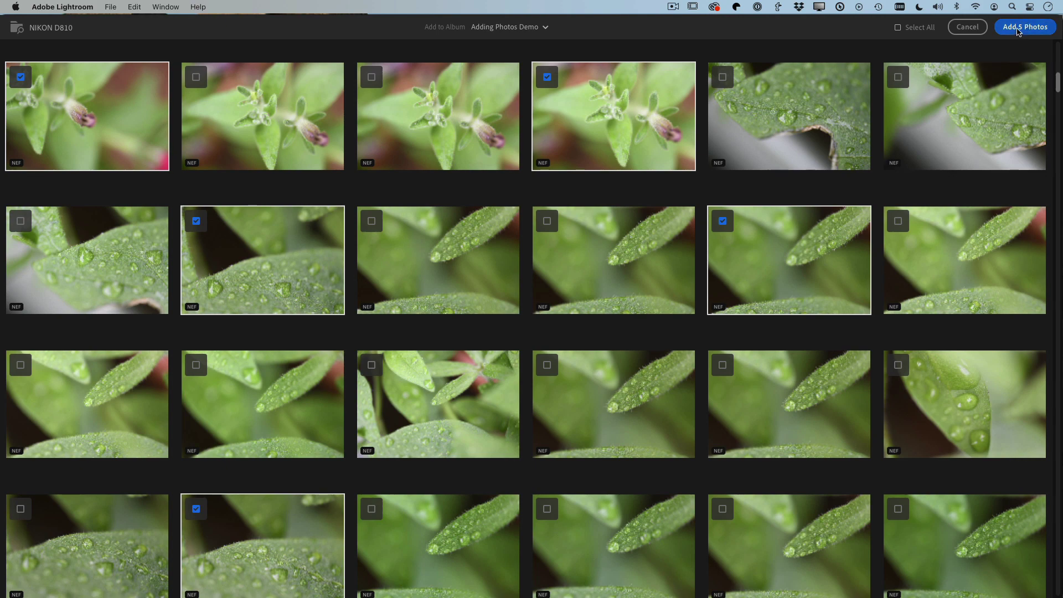
# Import the five marked photos with 'Add 5 Photos'
pyautogui.click(1018, 29)
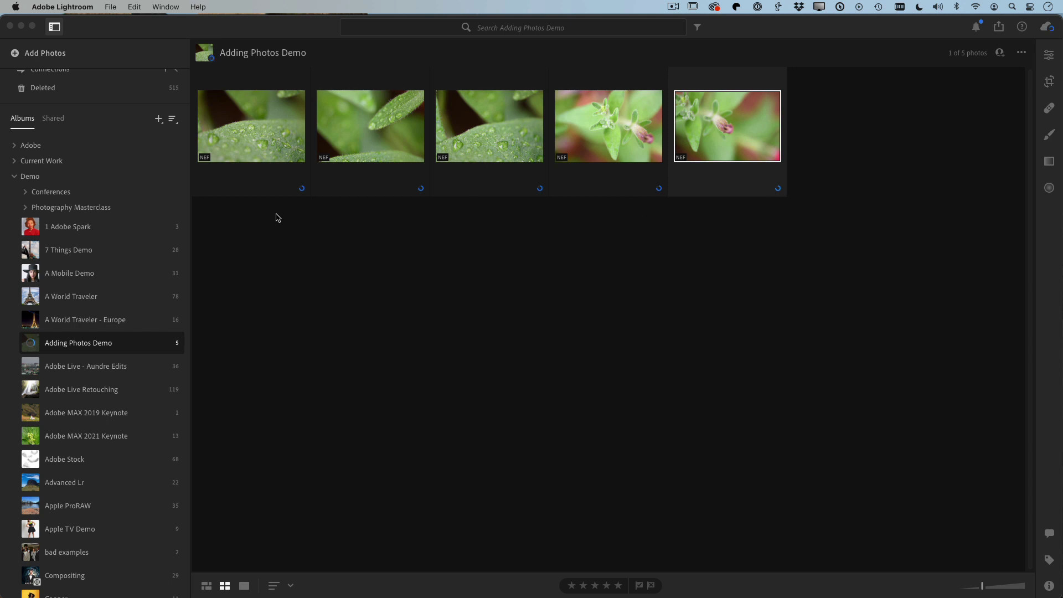
# Open the cloud status popover and watch the five photos finish syncing
pyautogui.click(1046, 28)
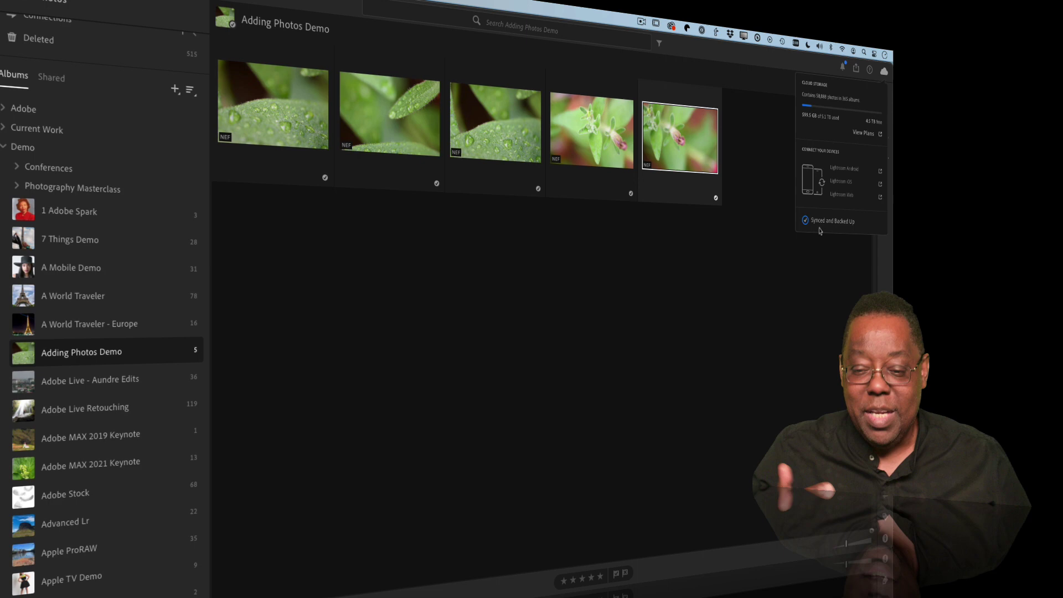
# Dismiss the cloud status, open Preferences, and enable storing a copy of all originals
pyautogui.click(729, 197)
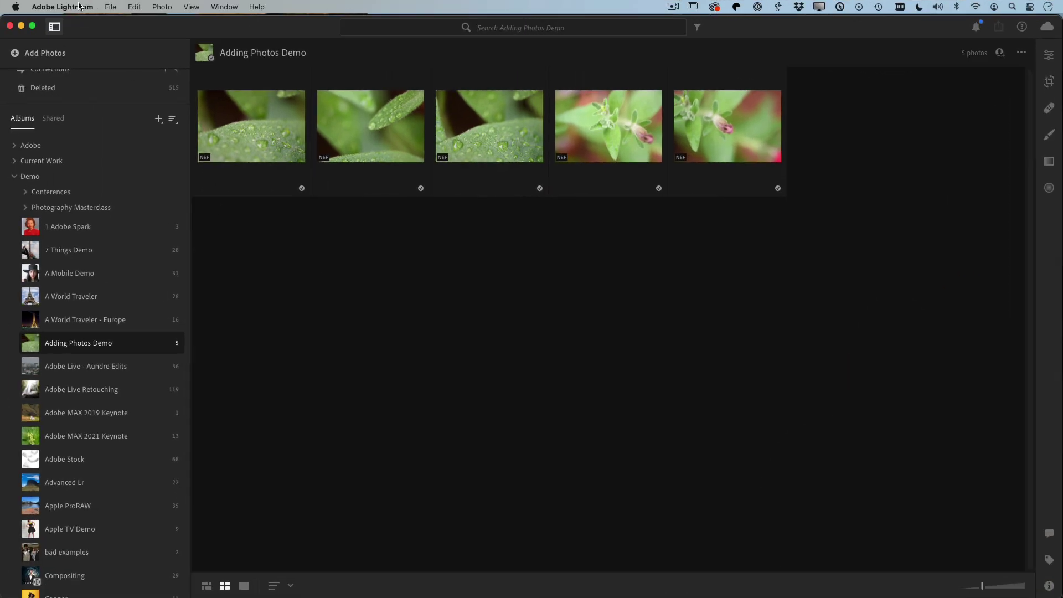
pyautogui.click(77, 5)
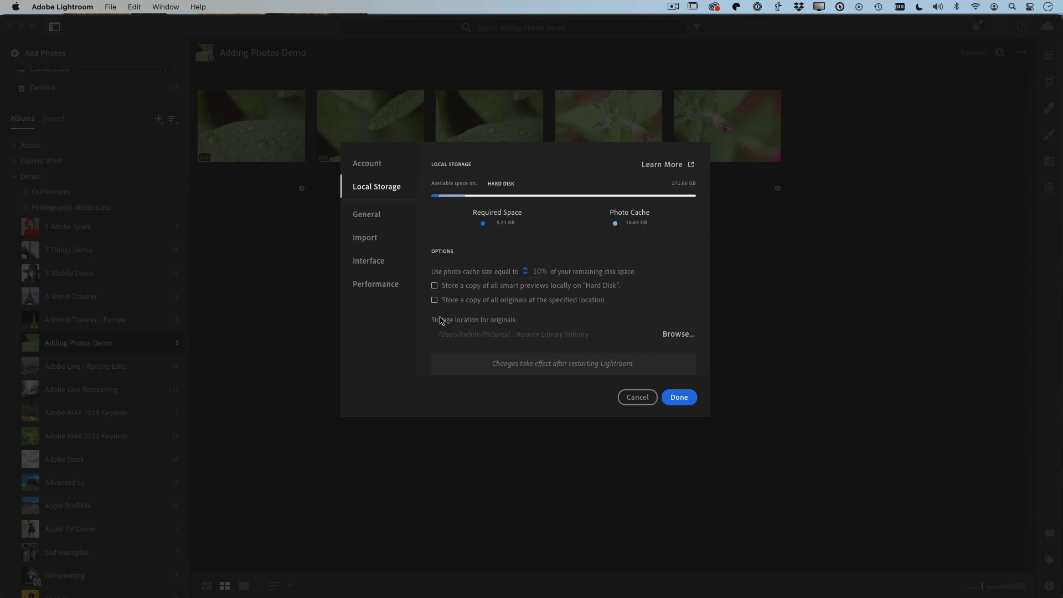
pyautogui.click(434, 301)
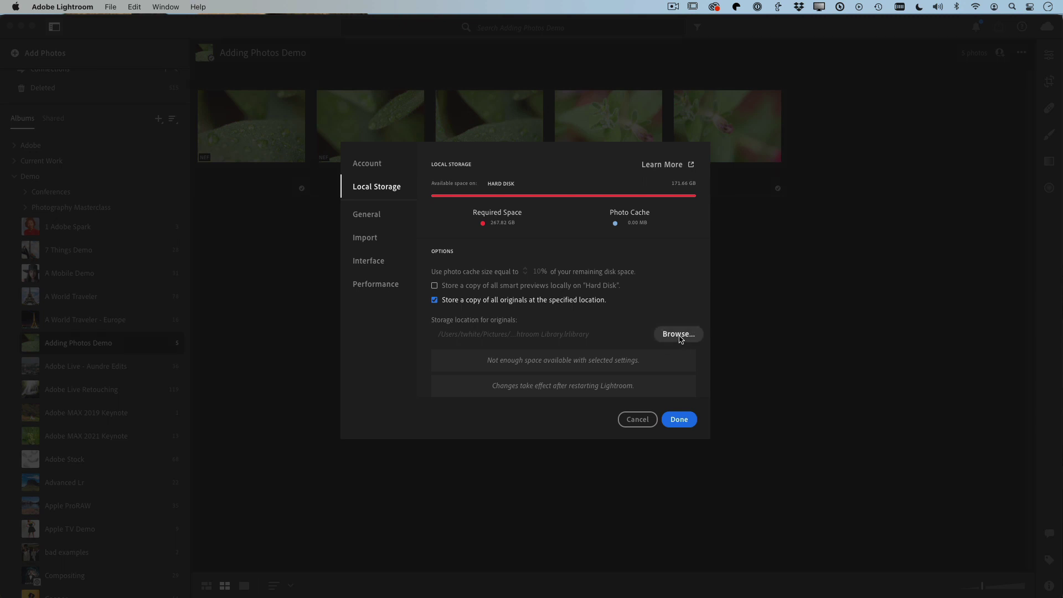
# Browse into the Server drive and pick it as the originals location
pyautogui.click(674, 341)
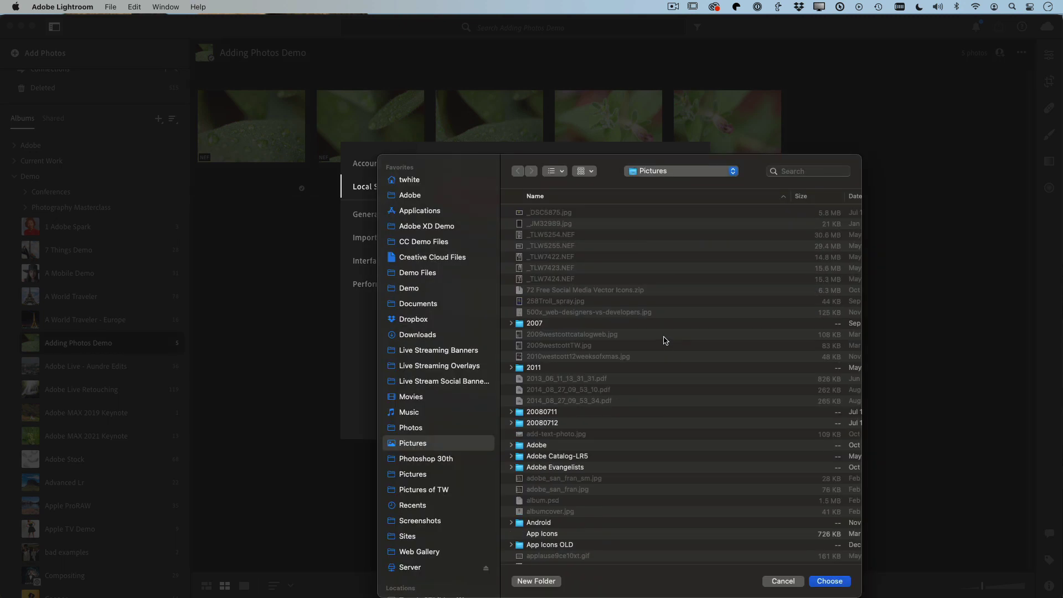
pyautogui.scroll(-3, 427, 443)
pyautogui.scroll(-2, 425, 452)
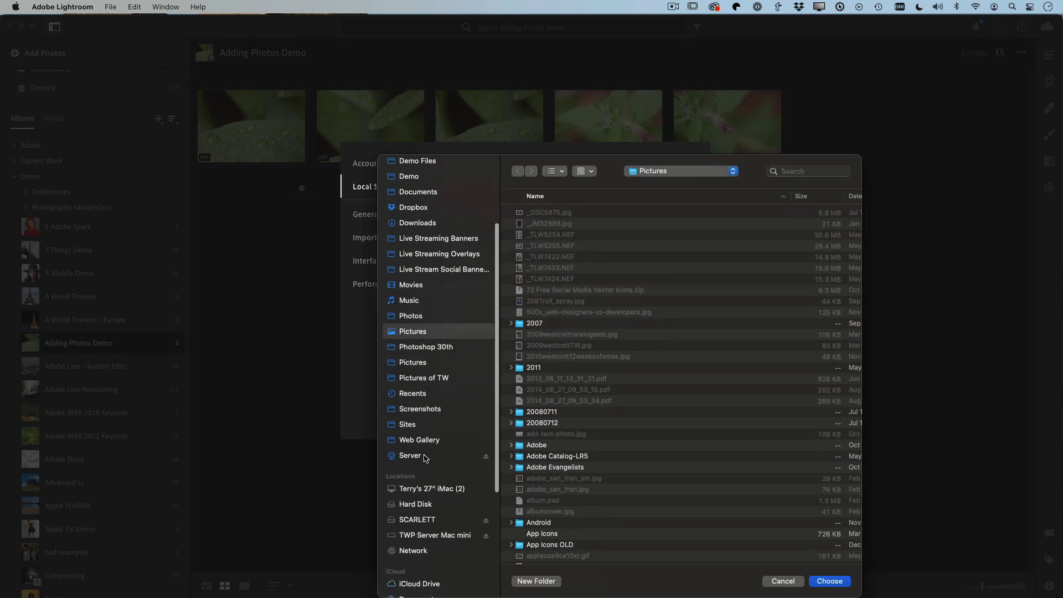
pyautogui.click(415, 455)
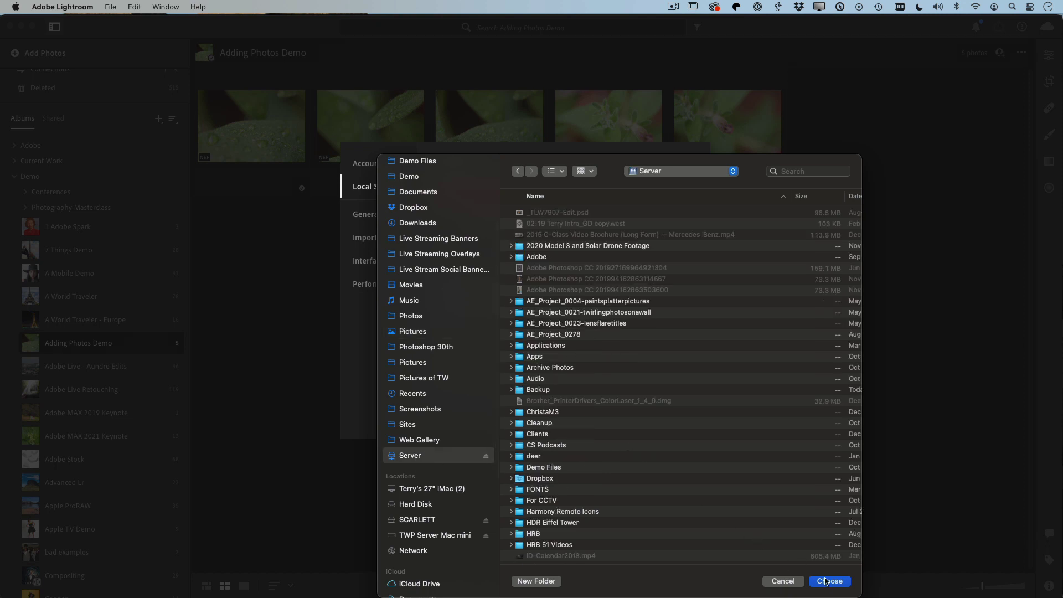
pyautogui.click(829, 582)
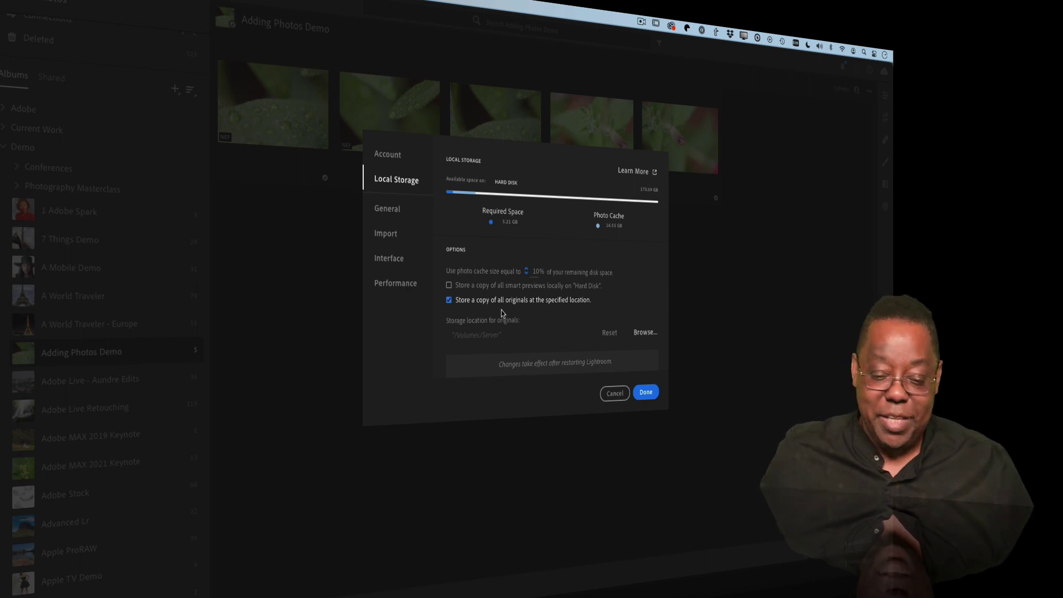
pyautogui.click(615, 393)
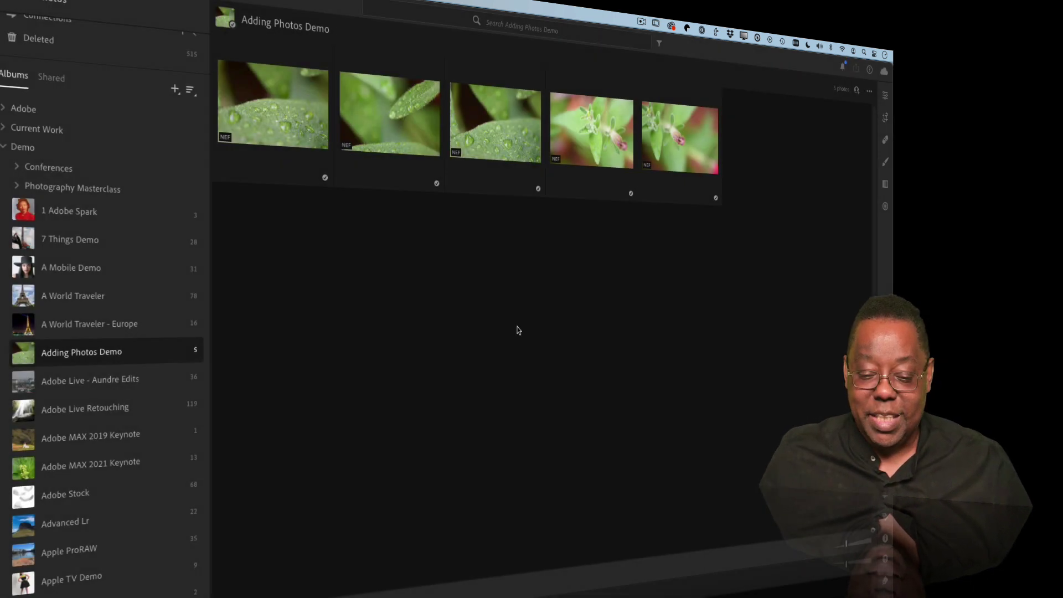